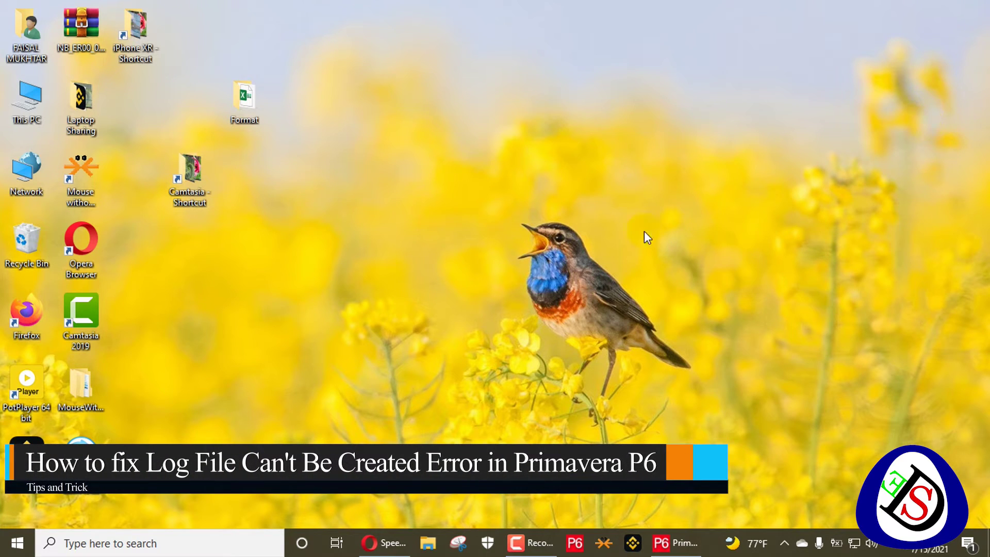
- Restore the Primavera P6 window showing the Villa Construction Activities view from the taskbar
{"action": "left_click", "coordinate": [687, 544]}
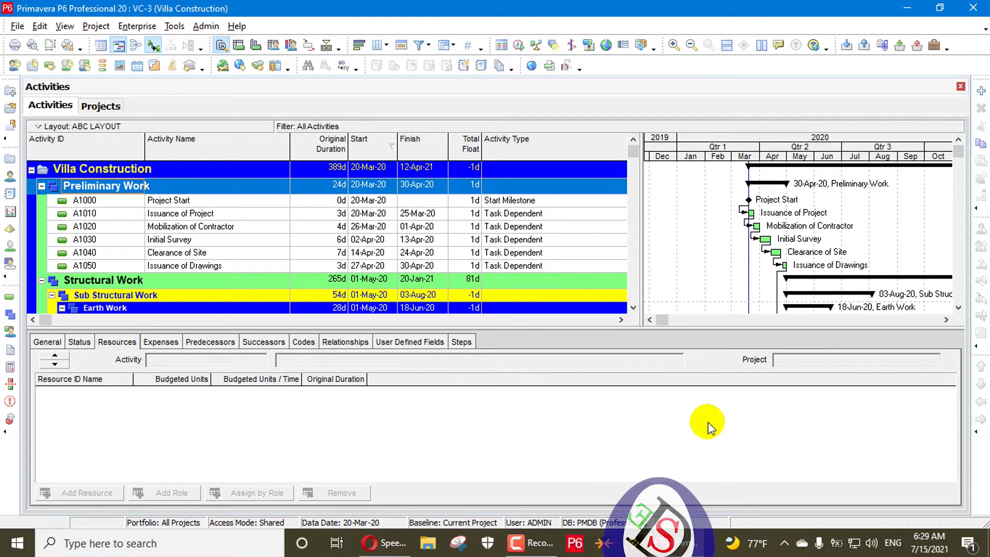
- Schedule Villa Construction with all projects using their own data date, then reopen the Schedule dialog
{"action": "left_click", "coordinate": [549, 6]}
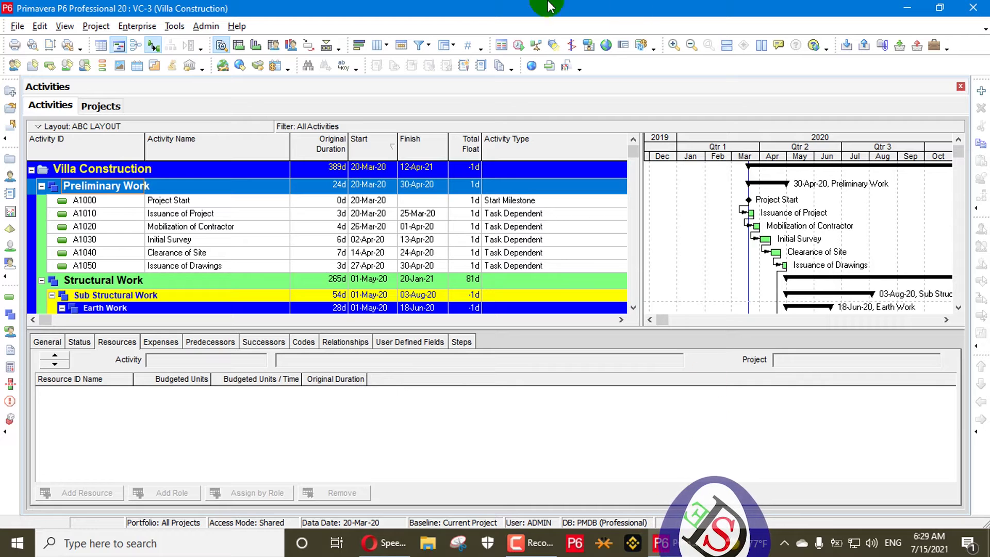
{"action": "left_click", "coordinate": [520, 47]}
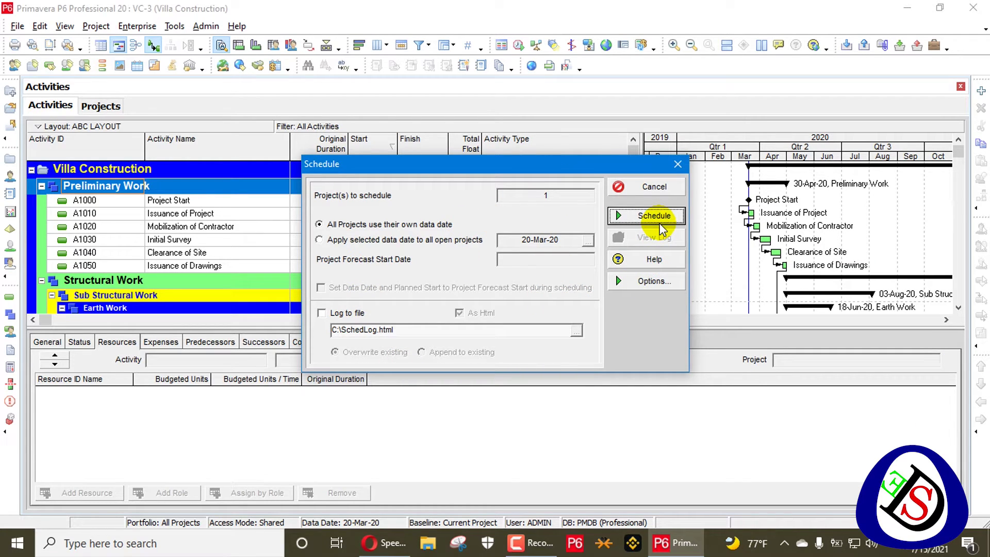
{"action": "left_click", "coordinate": [450, 239]}
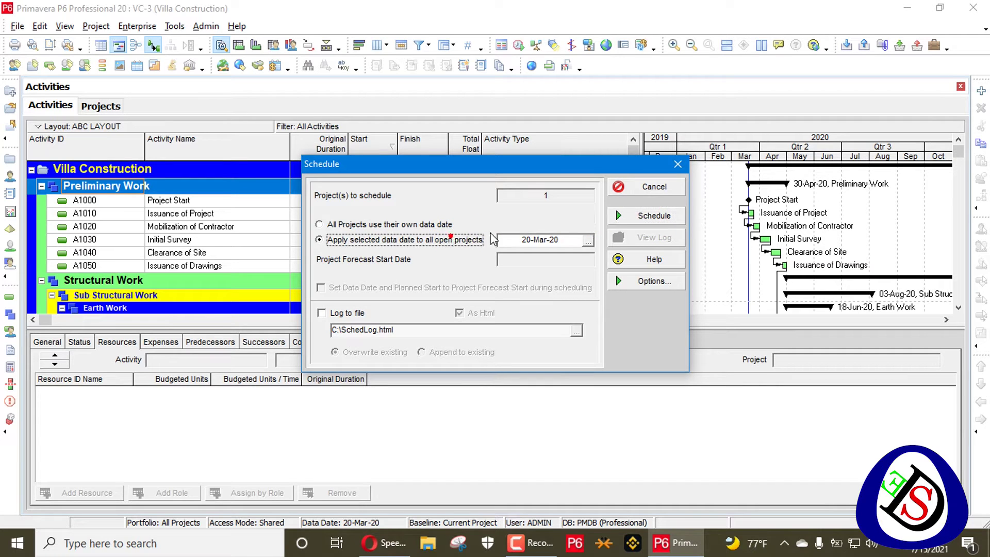
{"action": "left_click", "coordinate": [653, 215]}
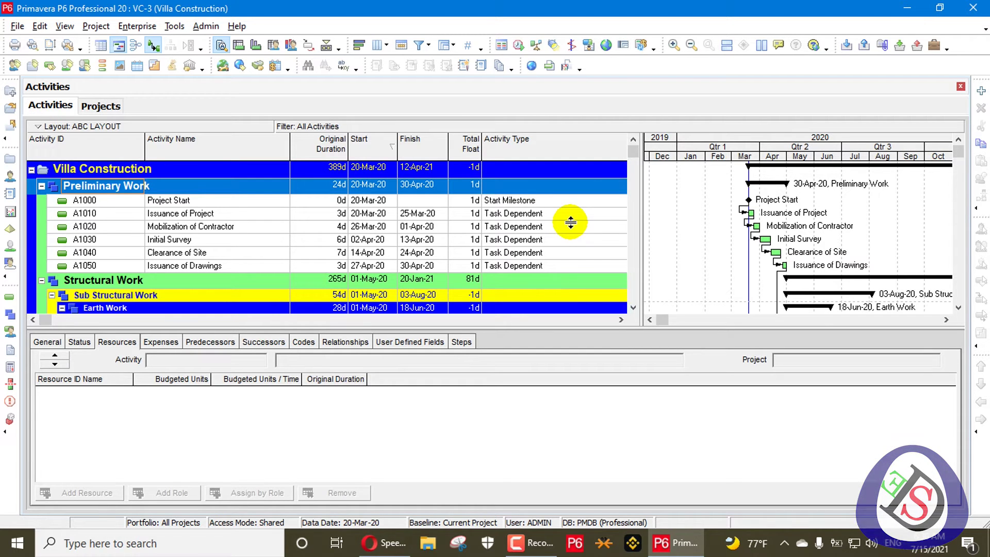
{"action": "left_click", "coordinate": [518, 46]}
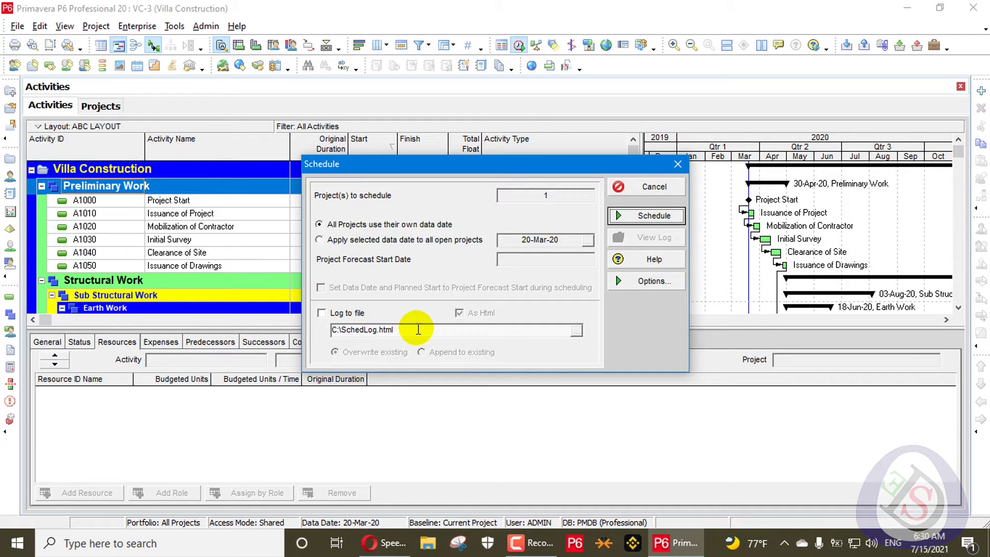
- Enable logging to C:\SchedLog.TXT as plain text and schedule, dismissing the log-file errors
{"action": "left_click", "coordinate": [322, 314]}
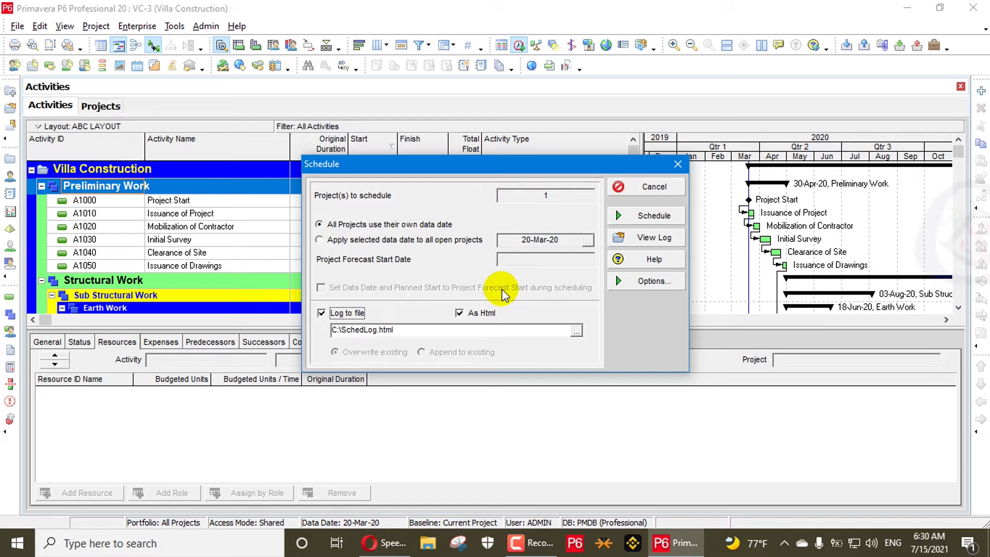
{"action": "left_click", "coordinate": [671, 221]}
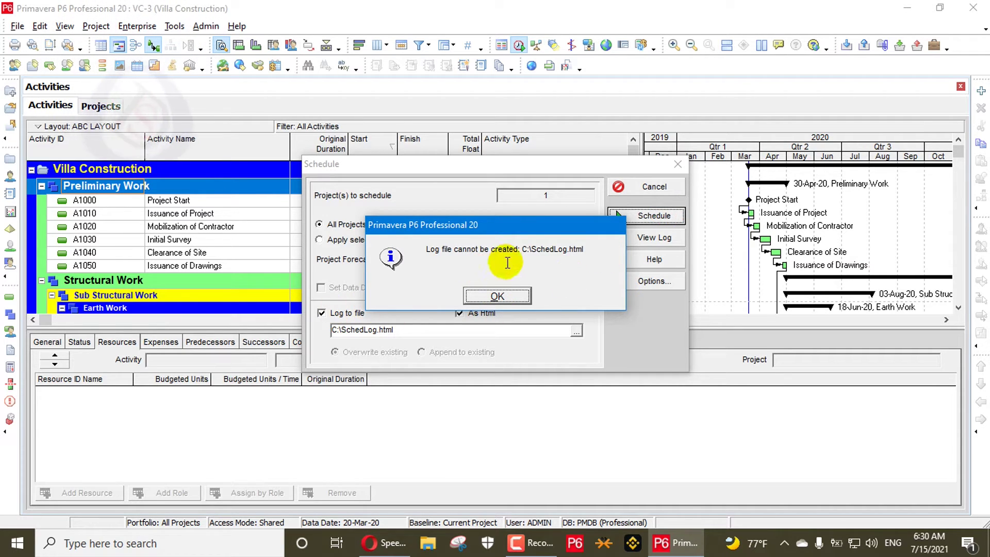
{"action": "left_click", "coordinate": [496, 296]}
{"action": "left_click", "coordinate": [459, 313]}
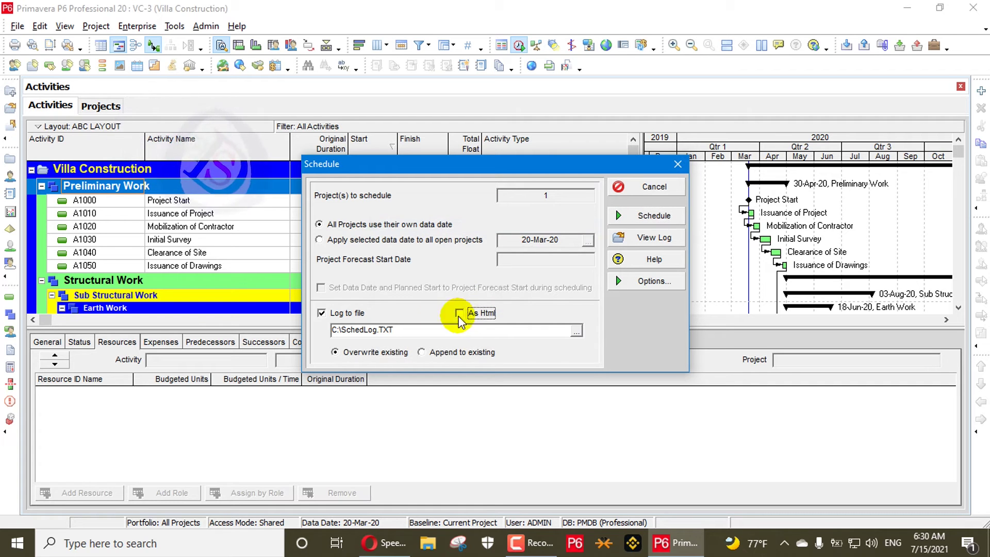
{"action": "left_click", "coordinate": [653, 216]}
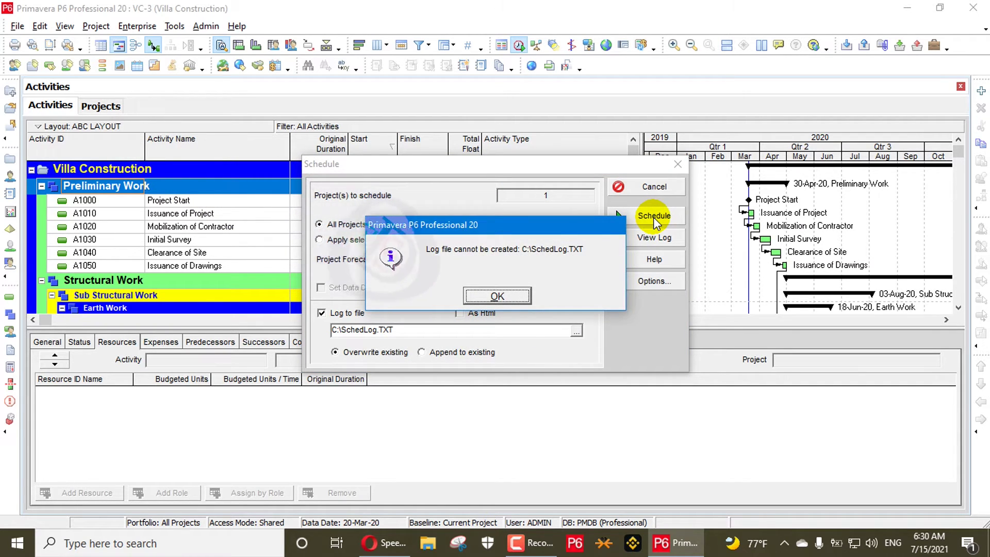
{"action": "left_click", "coordinate": [503, 297]}
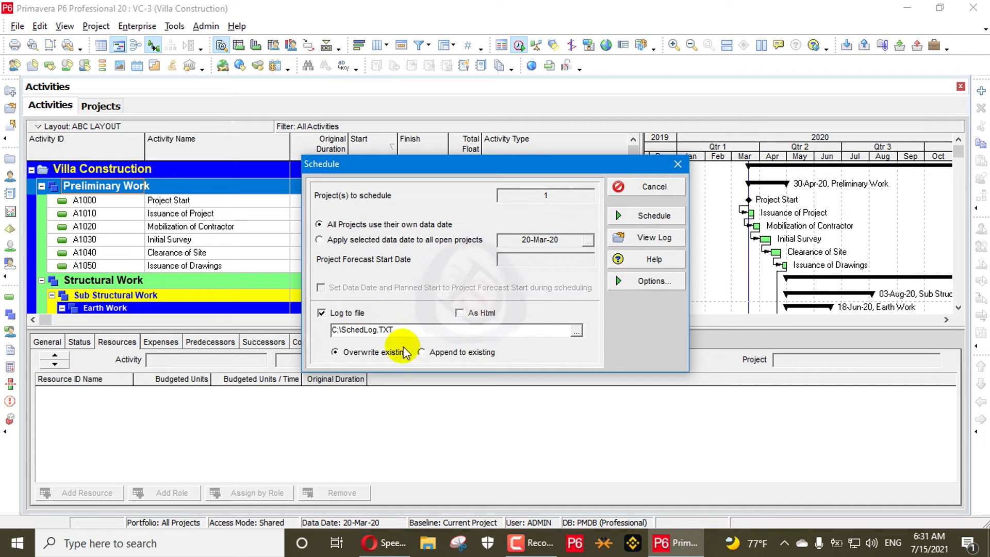
- Set the log to append to existing, reschedule and try viewing it, dismissing each error
{"action": "left_click", "coordinate": [430, 355]}
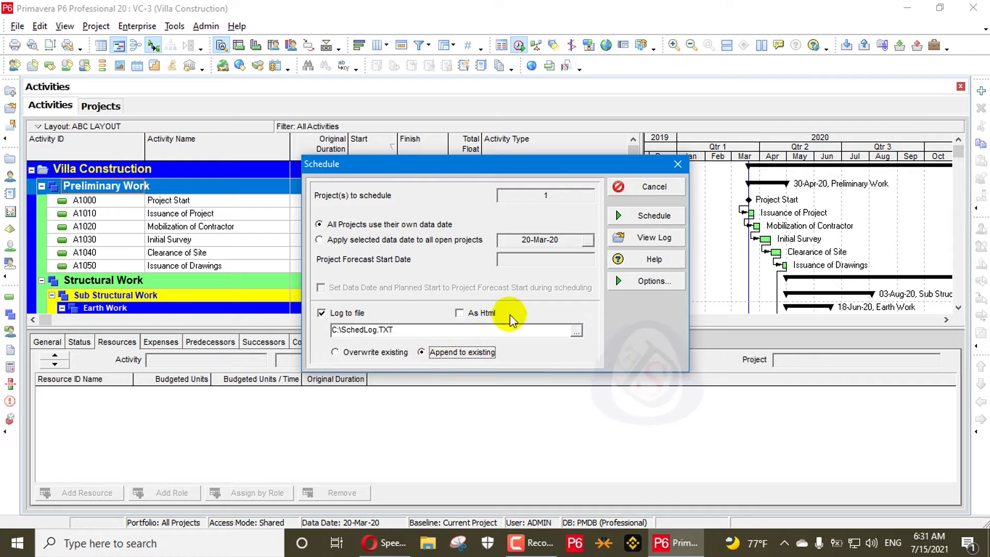
{"action": "left_click", "coordinate": [637, 215]}
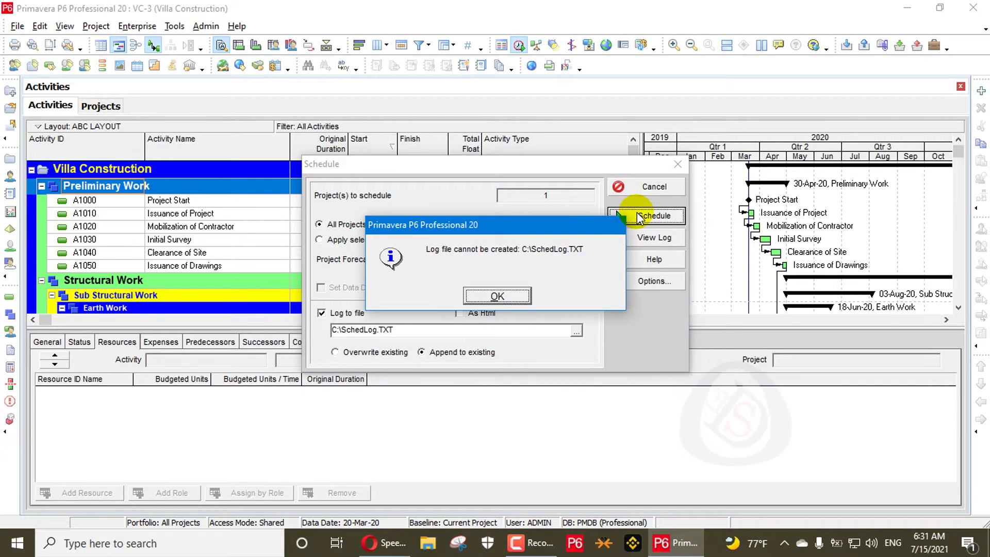
{"action": "key", "text": "Return"}
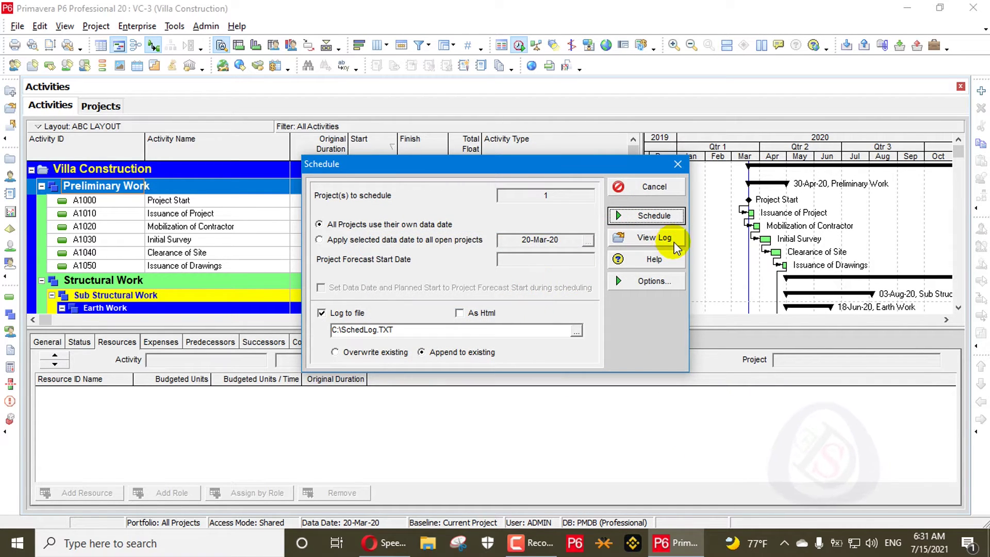
{"action": "left_click", "coordinate": [665, 240]}
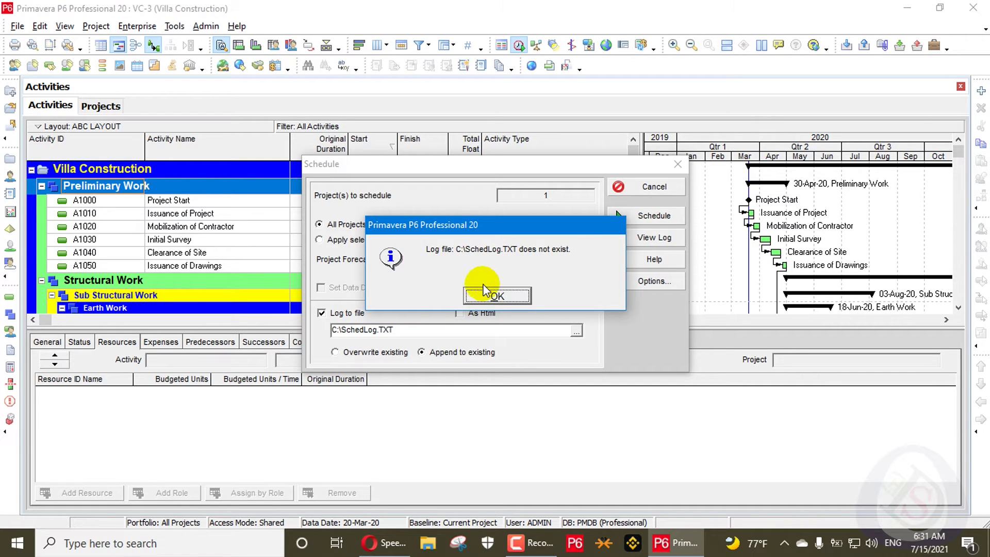
{"action": "left_click", "coordinate": [497, 295]}
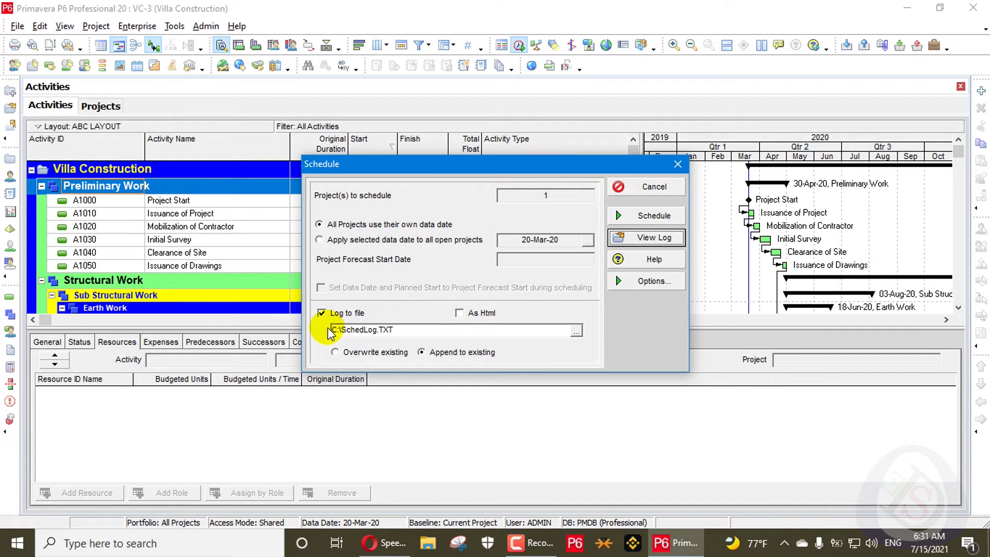
- Browse to the Documents folder and create a new SCHEDLOG.TXT as the schedule log file
{"action": "double_click", "coordinate": [403, 329]}
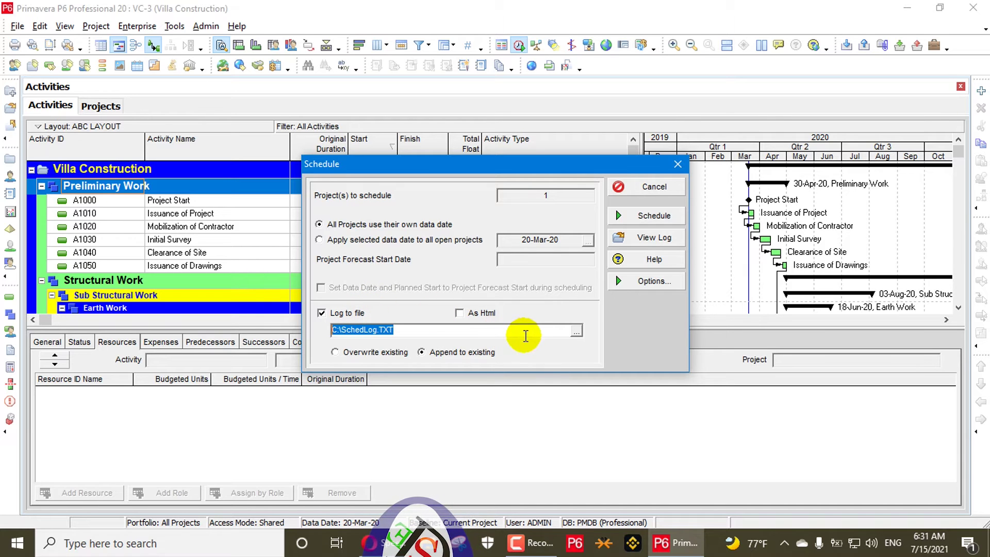
{"action": "left_click", "coordinate": [576, 330]}
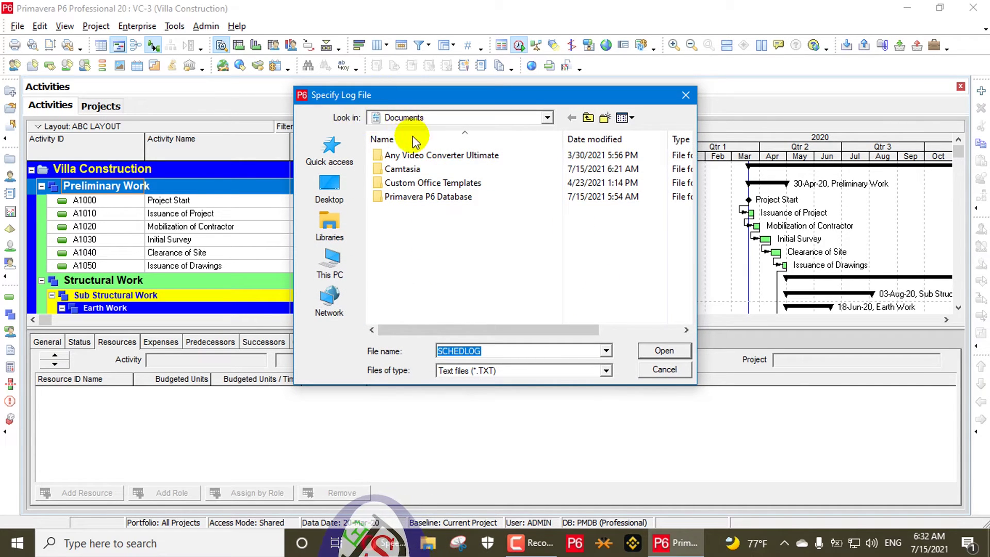
{"action": "left_click", "coordinate": [350, 196]}
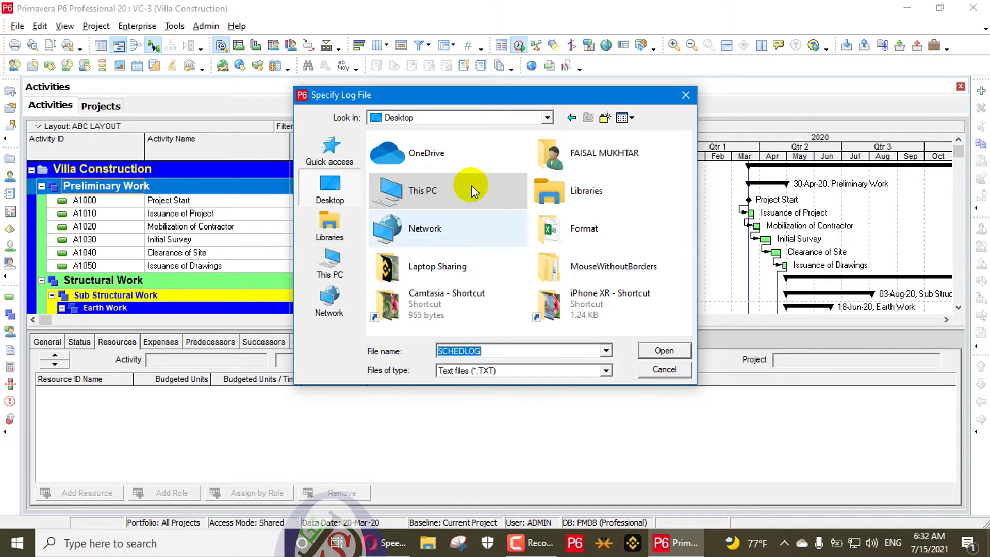
{"action": "left_click", "coordinate": [521, 117]}
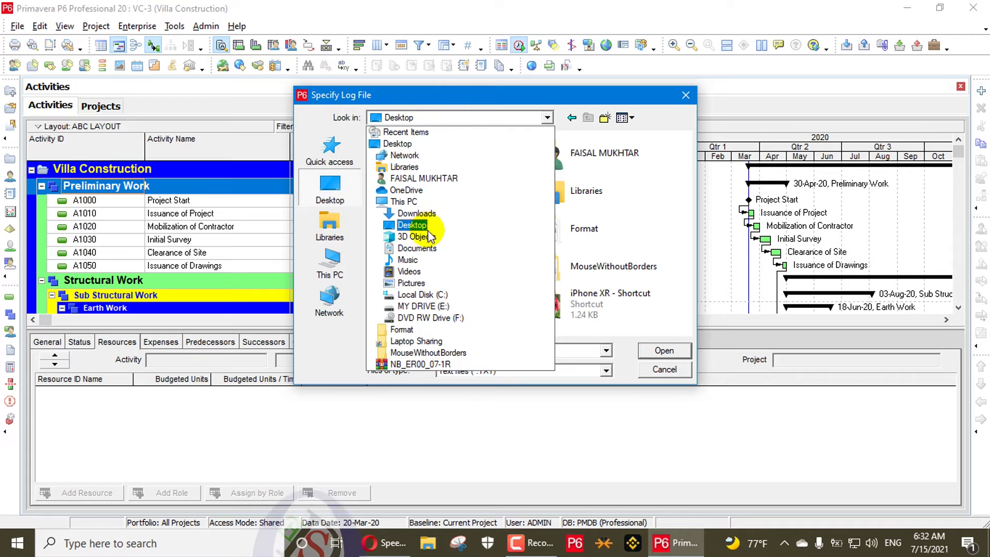
{"action": "left_click", "coordinate": [432, 250]}
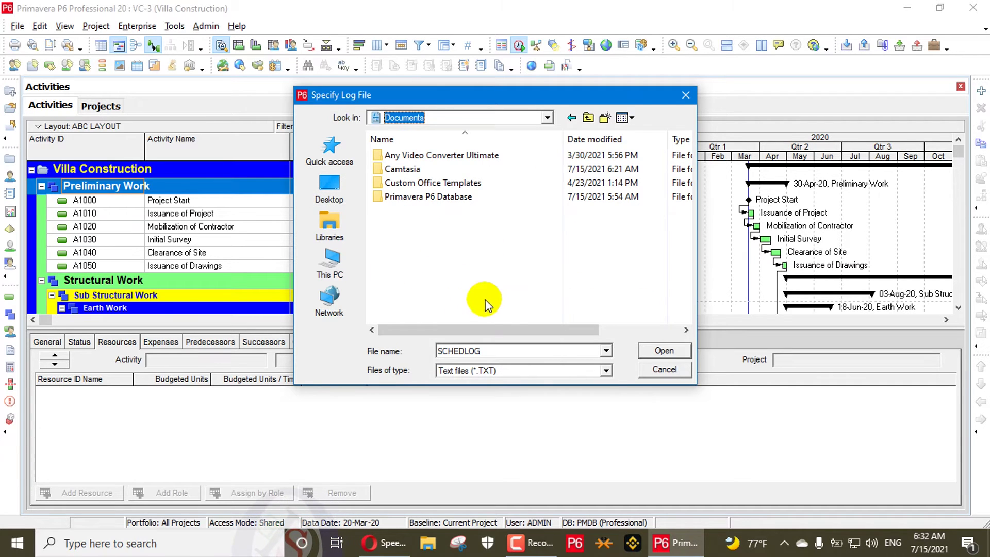
{"action": "left_click", "coordinate": [645, 352]}
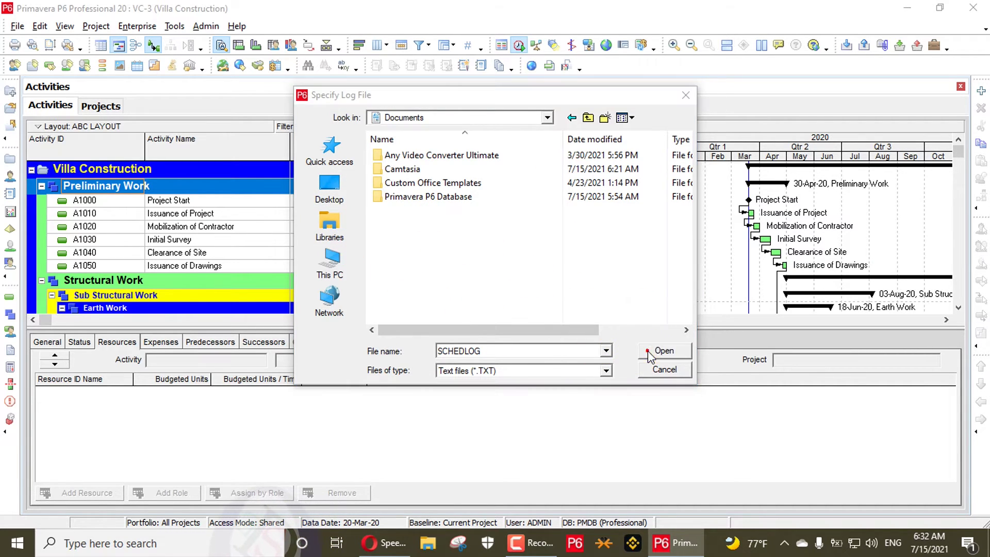
{"action": "left_click", "coordinate": [531, 288]}
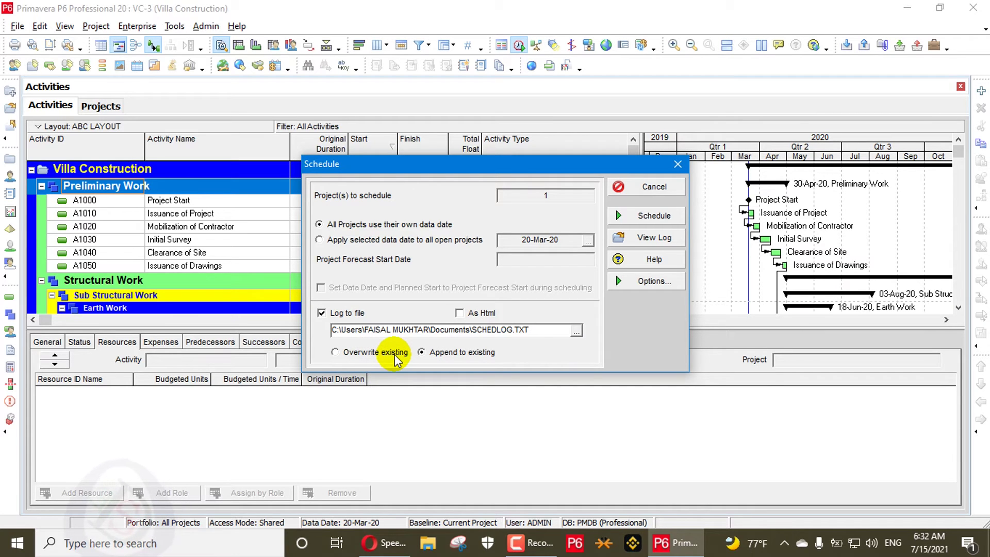
- Schedule Villa Construction, read SCHEDLOG.TXT in Notepad, then set the log to Overwrite existing
{"action": "left_click", "coordinate": [639, 219]}
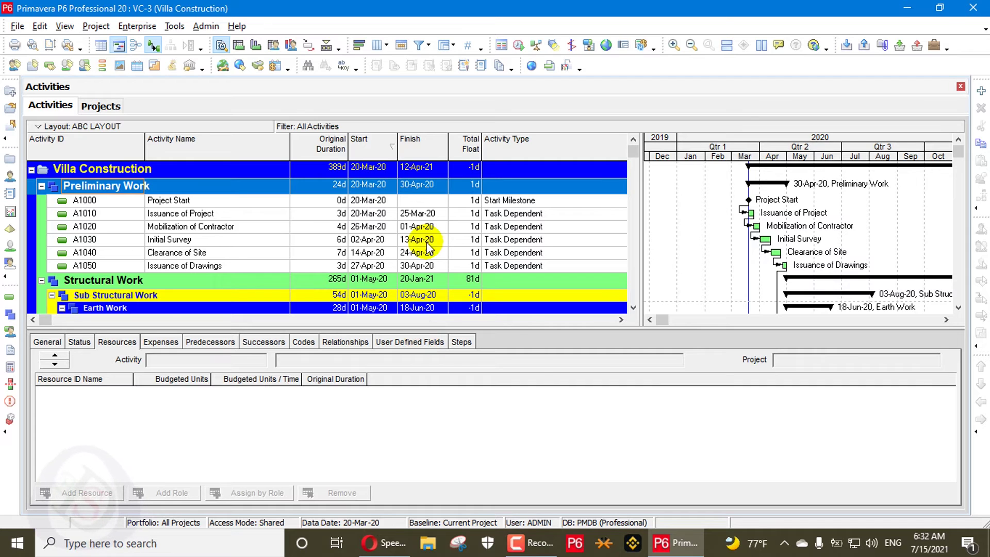
{"action": "left_click", "coordinate": [513, 45]}
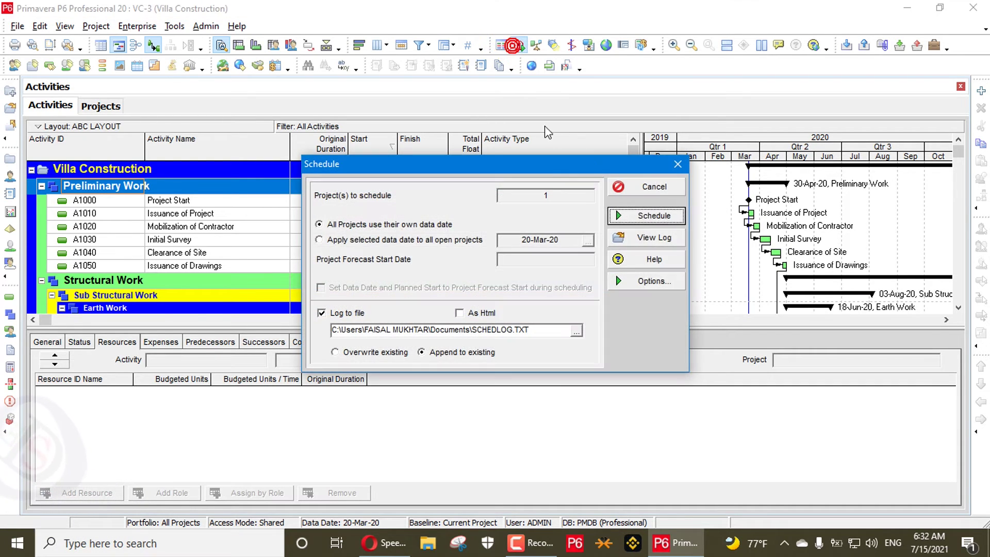
{"action": "left_click", "coordinate": [640, 238]}
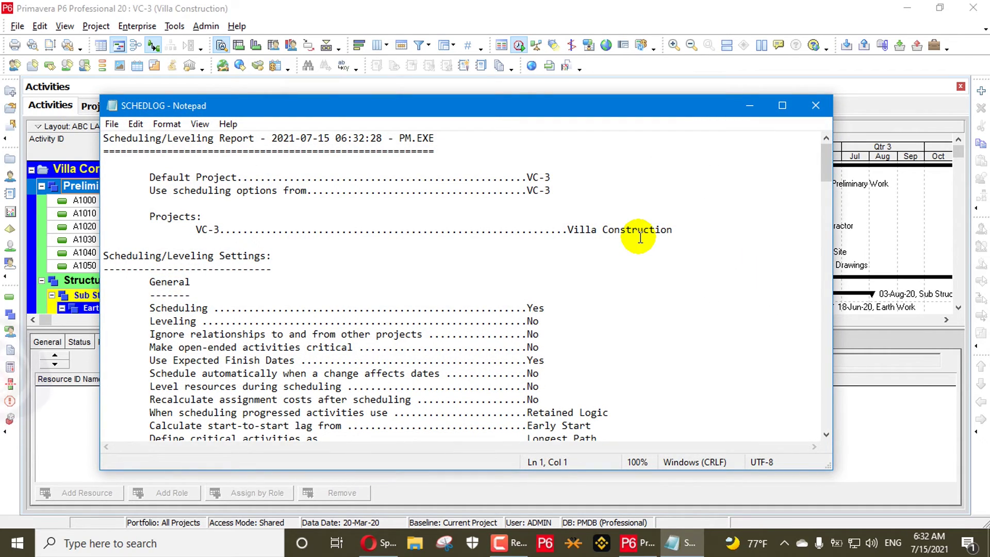
{"action": "scroll", "coordinate": [639, 238], "scroll_direction": "down", "scroll_amount": 7}
{"action": "scroll", "coordinate": [635, 259], "scroll_direction": "up", "scroll_amount": 1}
{"action": "scroll", "coordinate": [639, 252], "scroll_direction": "down", "scroll_amount": 8}
{"action": "scroll", "coordinate": [647, 250], "scroll_direction": "down", "scroll_amount": 20}
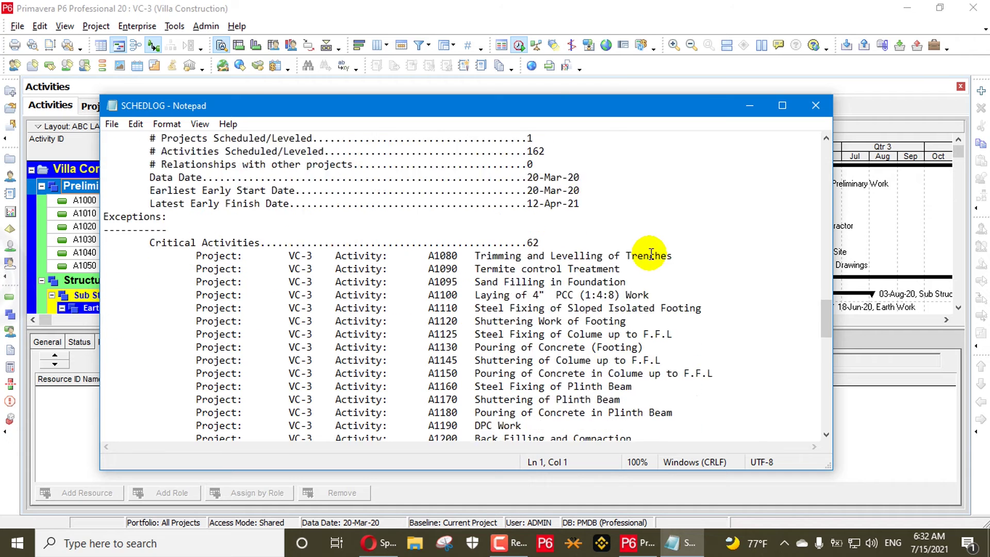
{"action": "left_click", "coordinate": [817, 106]}
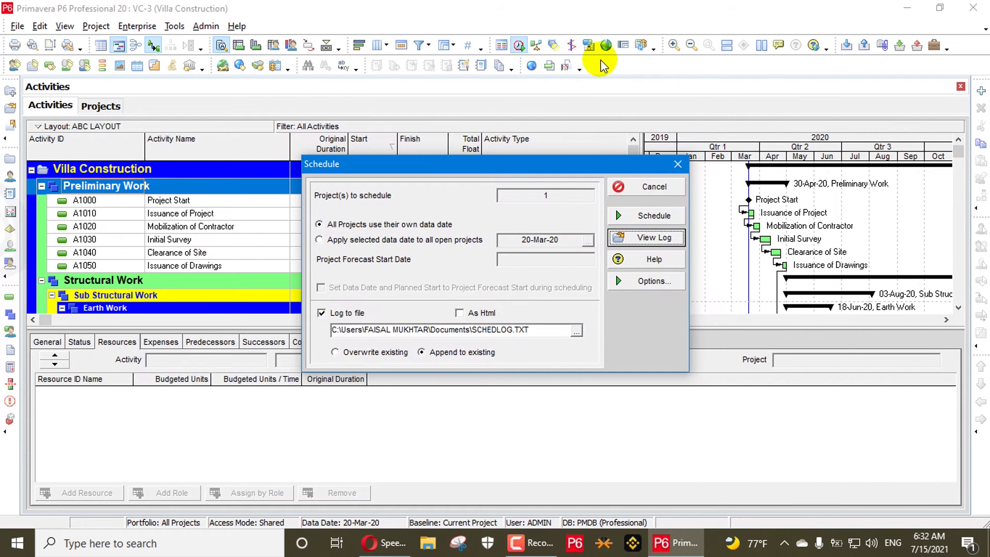
{"action": "left_click", "coordinate": [395, 355]}
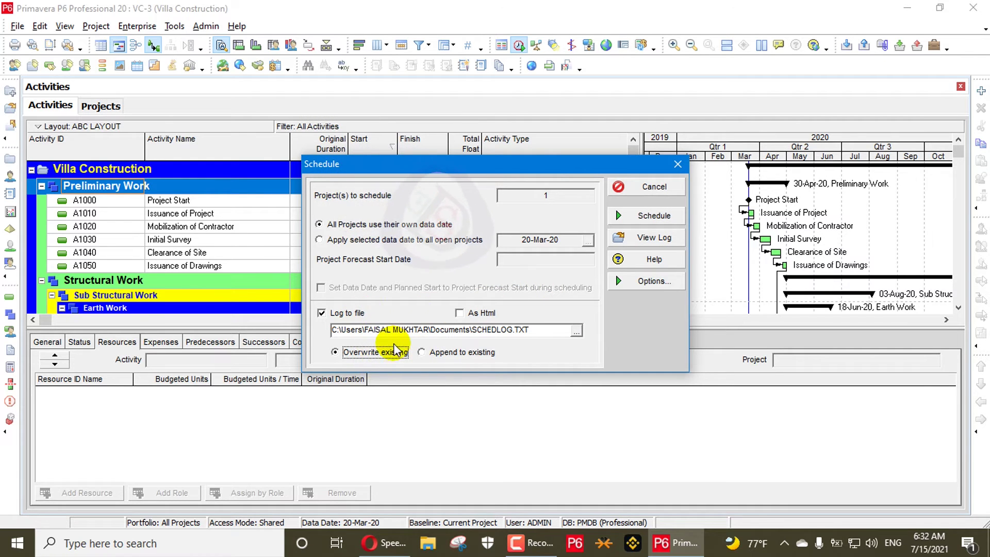
- Check the log file location, then reschedule the project with the overwrite setting
{"action": "left_click", "coordinate": [577, 331]}
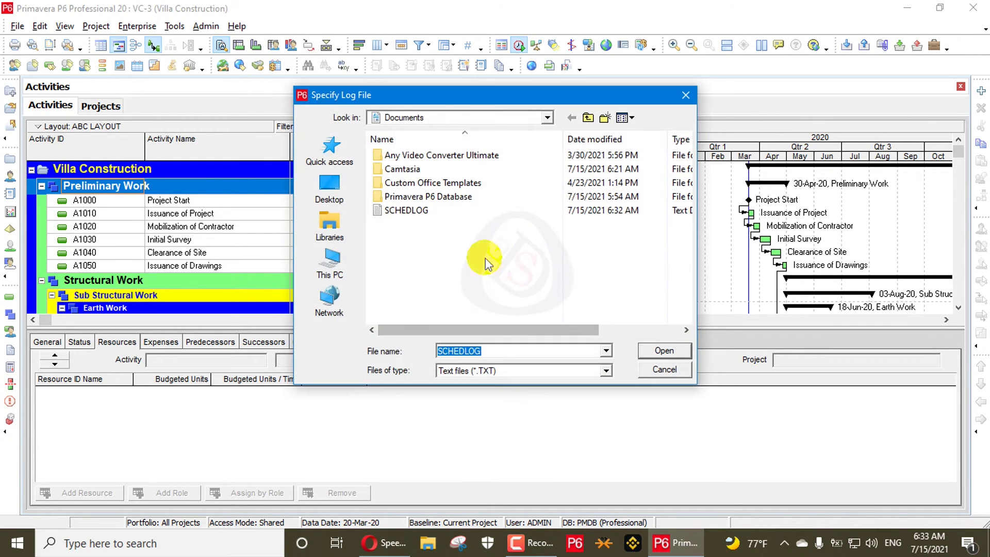
{"action": "left_click", "coordinate": [686, 95]}
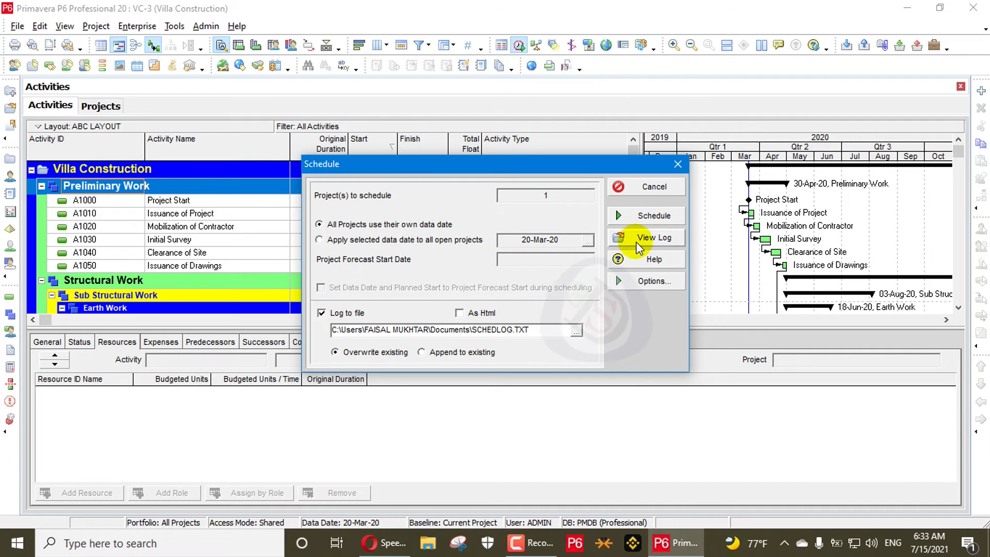
{"action": "left_click", "coordinate": [642, 213]}
{"action": "left_click", "coordinate": [520, 46]}
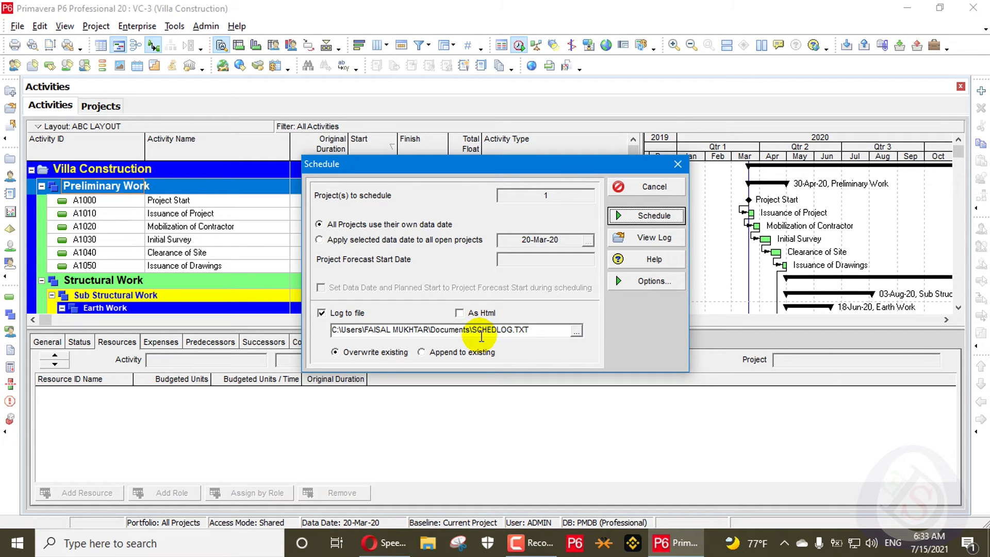
- Switch the log to HTML, reschedule, and open SCHEDLOG.html in the browser
{"action": "left_click", "coordinate": [465, 312]}
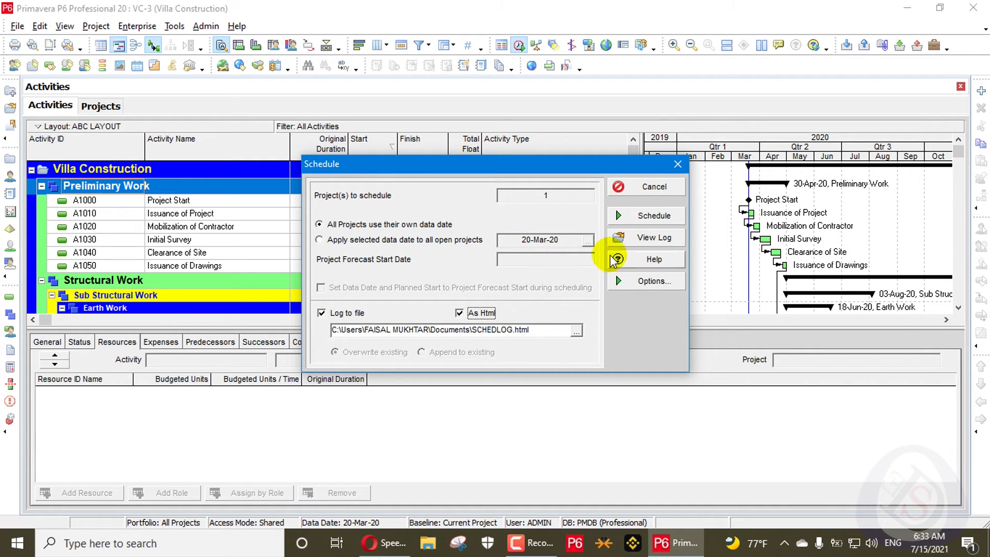
{"action": "left_click", "coordinate": [652, 221]}
{"action": "left_click", "coordinate": [519, 47]}
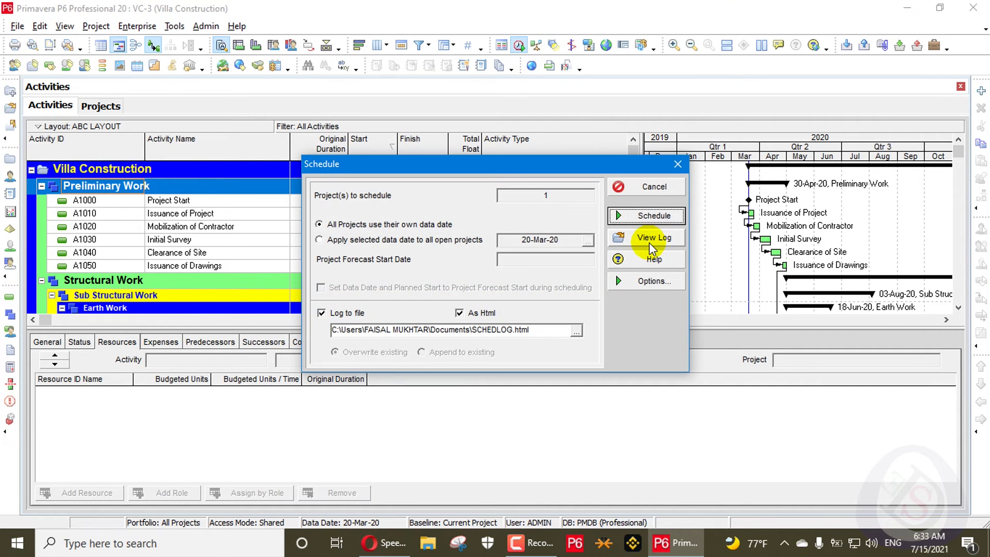
{"action": "left_click", "coordinate": [652, 239]}
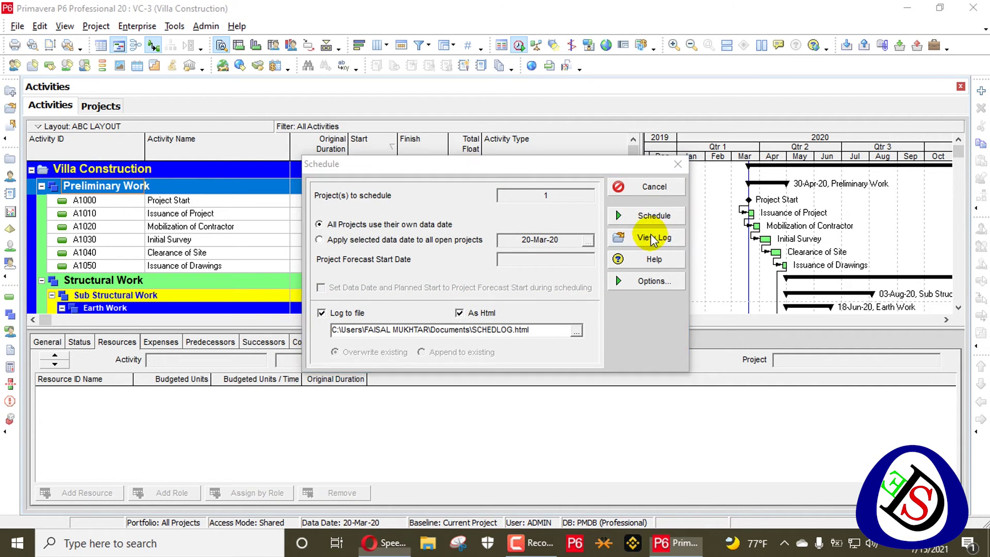
- Collapse Warnings and Exceptions in SCHEDLOG.html and review the summary: 162 activities, 164 relationships
{"action": "scroll", "coordinate": [427, 203], "scroll_direction": "down", "scroll_amount": 10}
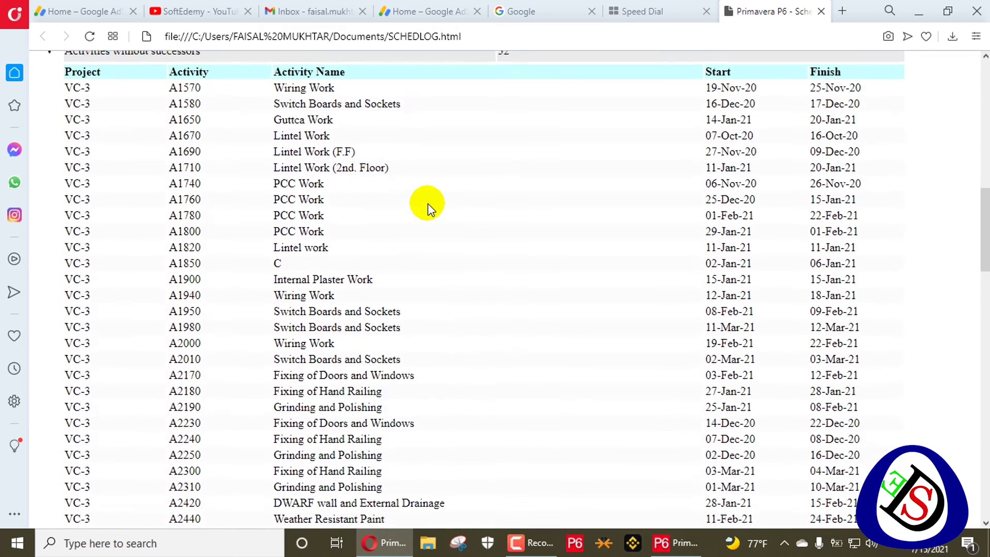
{"action": "scroll", "coordinate": [428, 204], "scroll_direction": "up", "scroll_amount": 10}
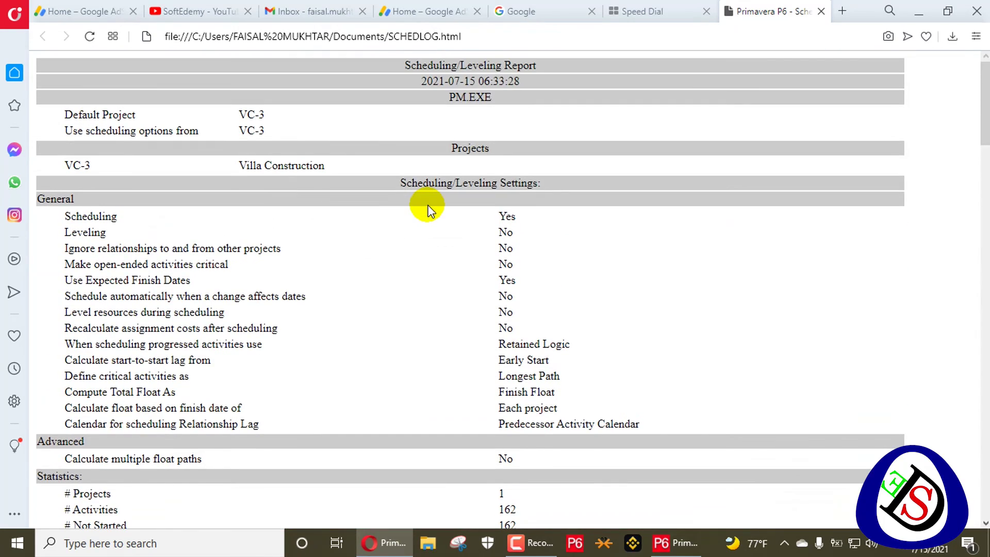
{"action": "scroll", "coordinate": [339, 209], "scroll_direction": "down", "scroll_amount": 8}
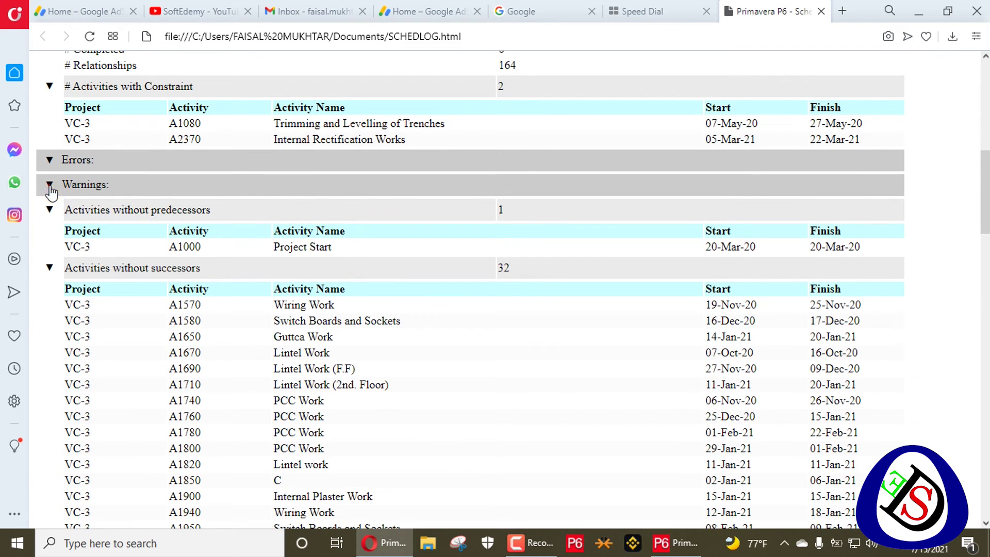
{"action": "left_click", "coordinate": [50, 186]}
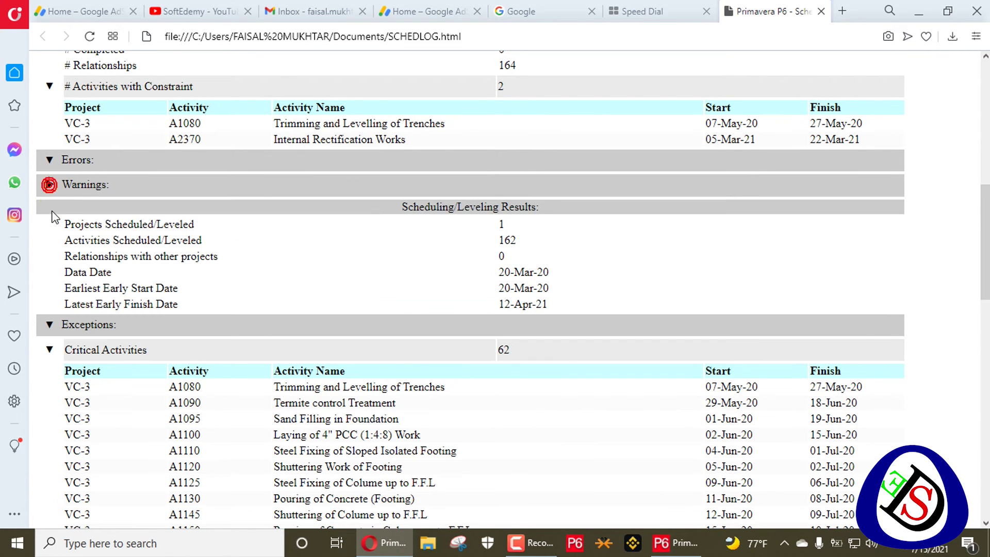
{"action": "left_click", "coordinate": [48, 325]}
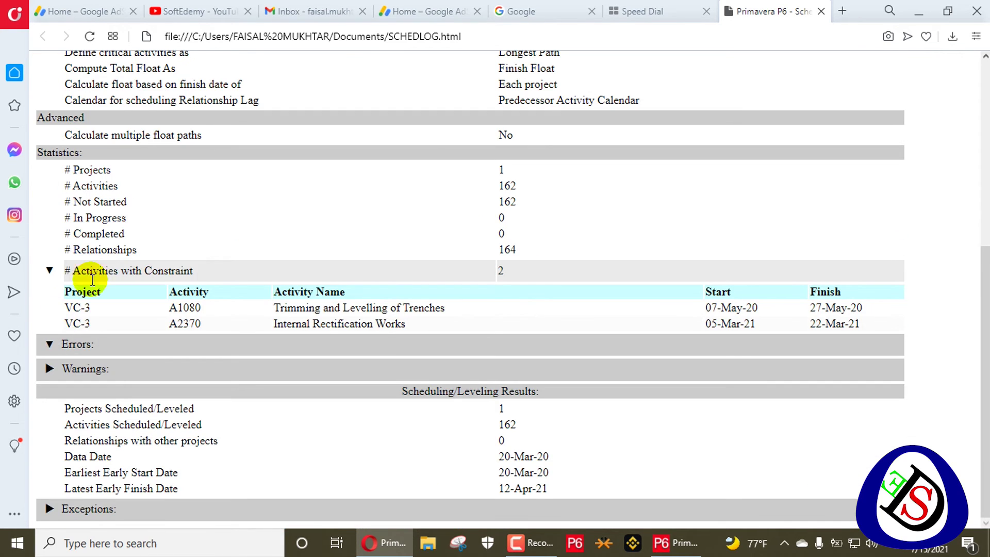
{"action": "scroll", "coordinate": [131, 199], "scroll_direction": "up", "scroll_amount": 6}
{"action": "scroll", "coordinate": [131, 199], "scroll_direction": "down", "scroll_amount": 6}
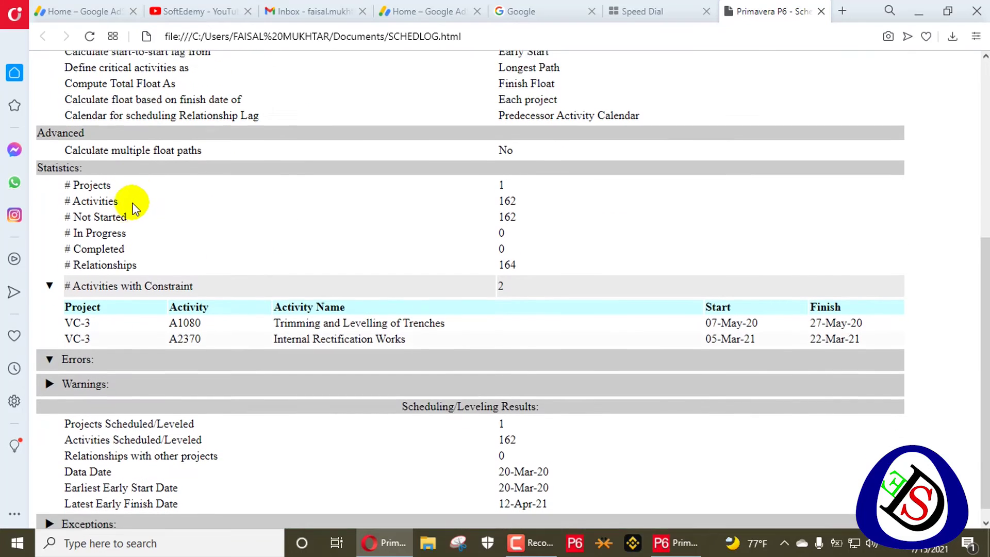
{"action": "scroll", "coordinate": [443, 262], "scroll_direction": "up", "scroll_amount": 6}
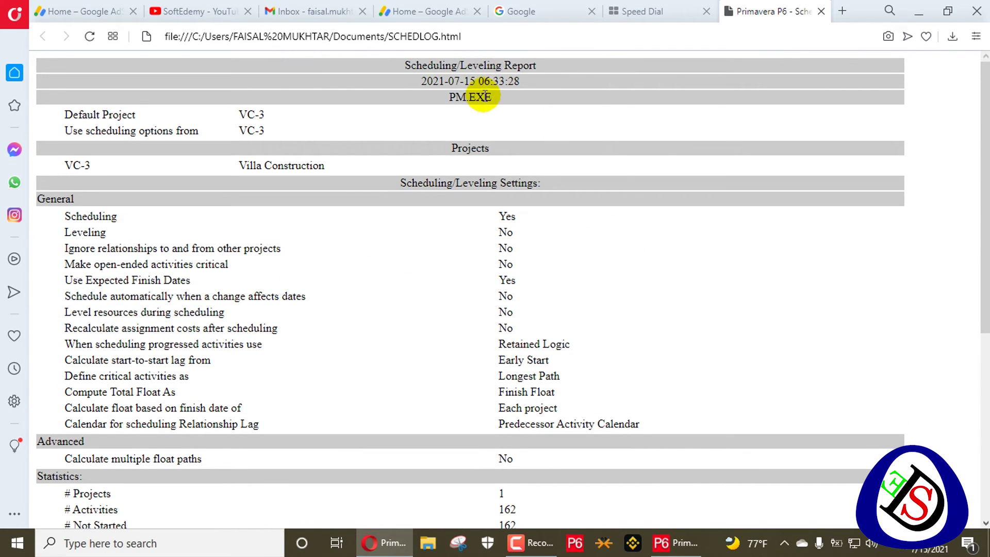
{"action": "scroll", "coordinate": [492, 135], "scroll_direction": "down", "scroll_amount": 6}
{"action": "scroll", "coordinate": [488, 134], "scroll_direction": "up", "scroll_amount": 6}
{"action": "scroll", "coordinate": [487, 104], "scroll_direction": "down", "scroll_amount": 3}
{"action": "scroll", "coordinate": [485, 105], "scroll_direction": "up", "scroll_amount": 3}
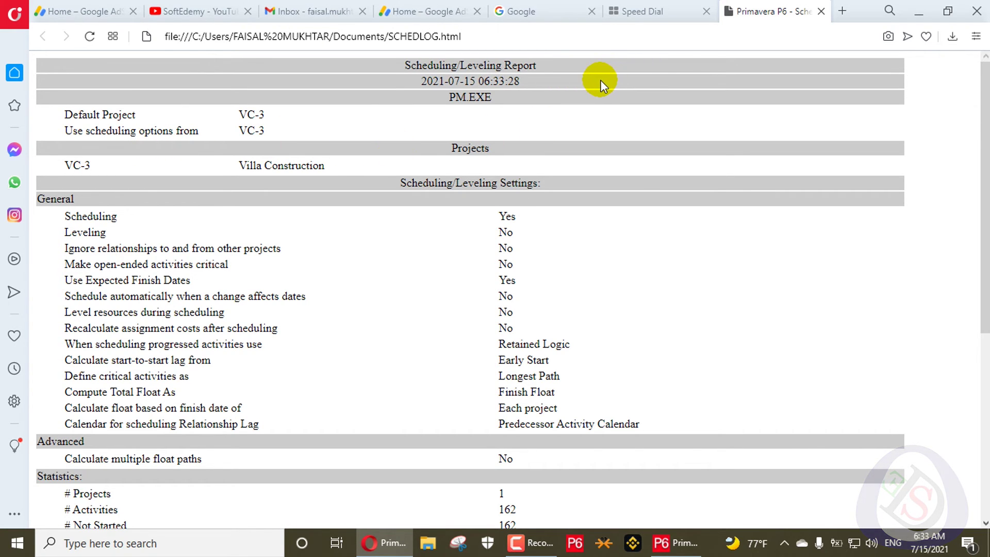
{"action": "scroll", "coordinate": [453, 115], "scroll_direction": "down", "scroll_amount": 5}
{"action": "scroll", "coordinate": [453, 119], "scroll_direction": "up", "scroll_amount": 2}
{"action": "scroll", "coordinate": [454, 119], "scroll_direction": "down", "scroll_amount": 1}
{"action": "scroll", "coordinate": [453, 119], "scroll_direction": "up", "scroll_amount": 4}
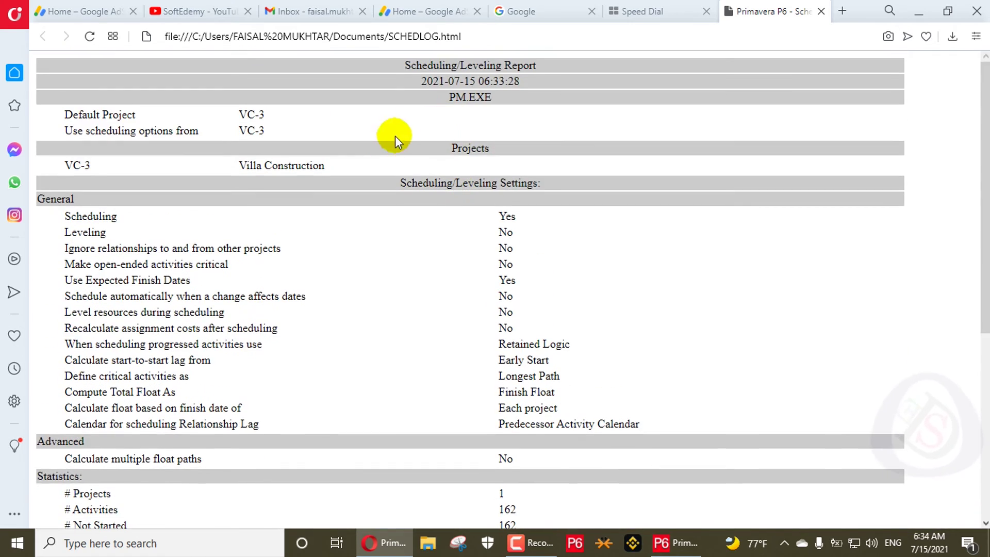
- Minimize Opera to return to P6's Schedule dialog, still logging to SCHEDLOG.html
{"action": "left_click", "coordinate": [919, 13]}
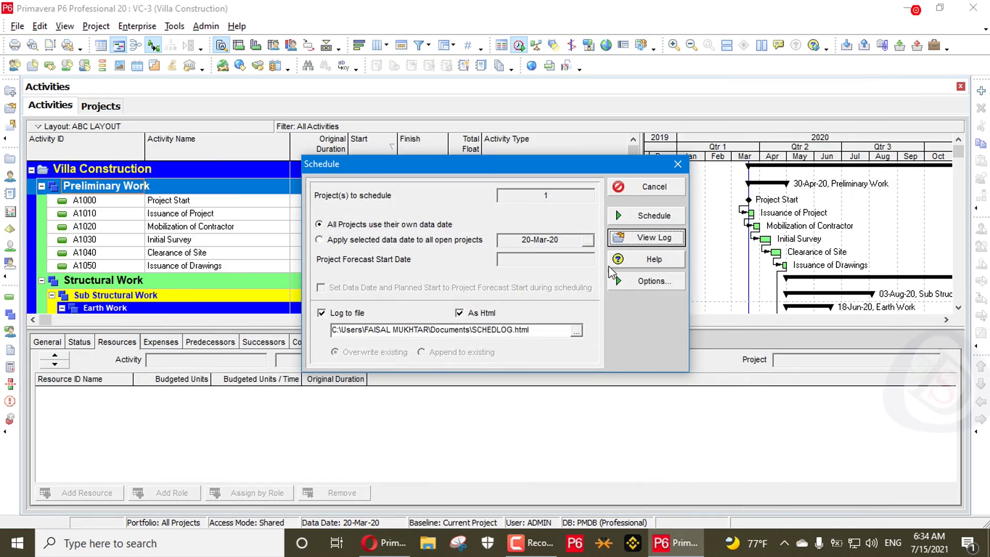